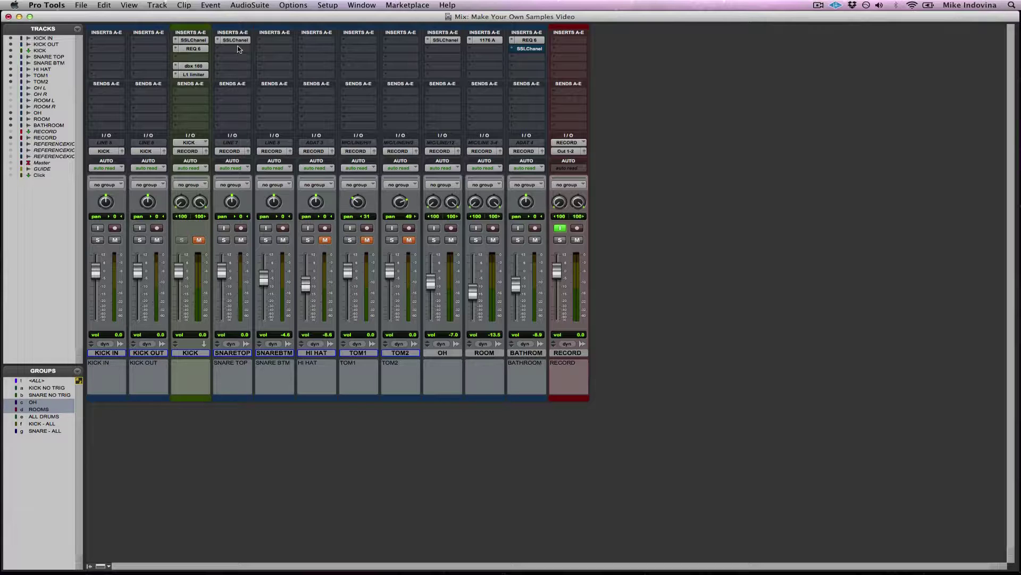
# Check the SSLChannel plug-in settings on the SNARE TOP track, and stop playback in the Edit window
pyautogui.click(236, 41)
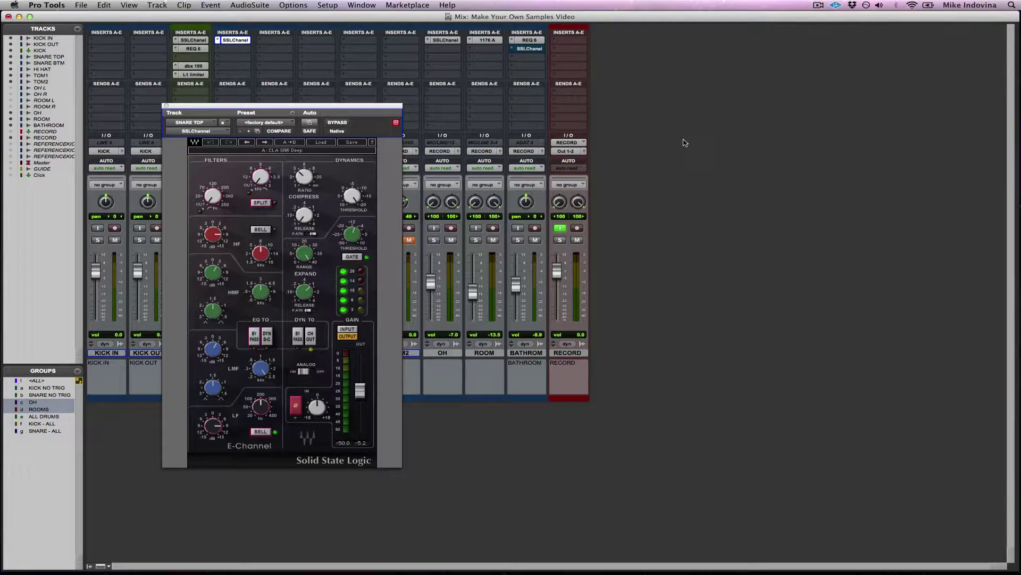
pyautogui.click(166, 105)
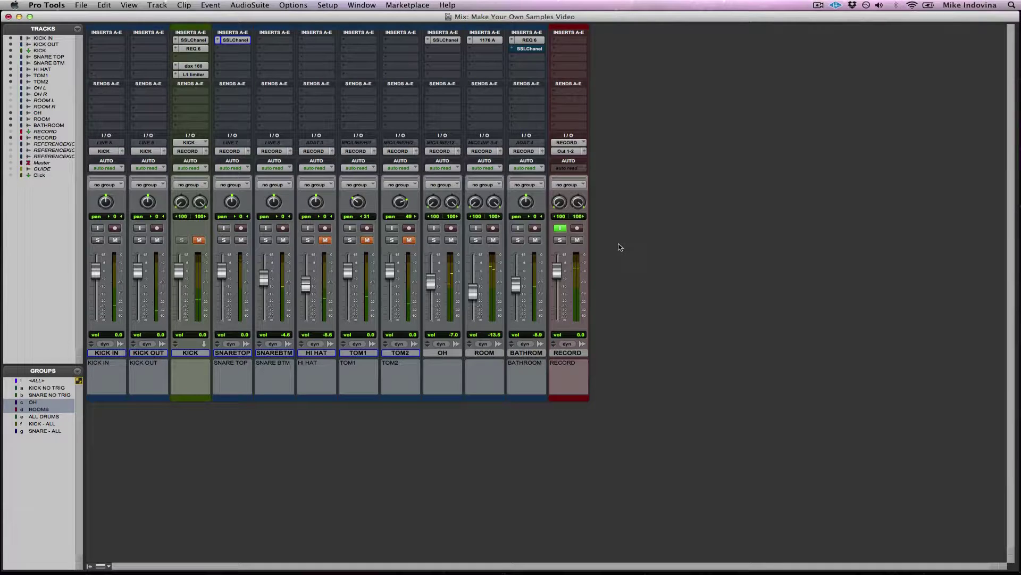
pyautogui.press('super+equal')
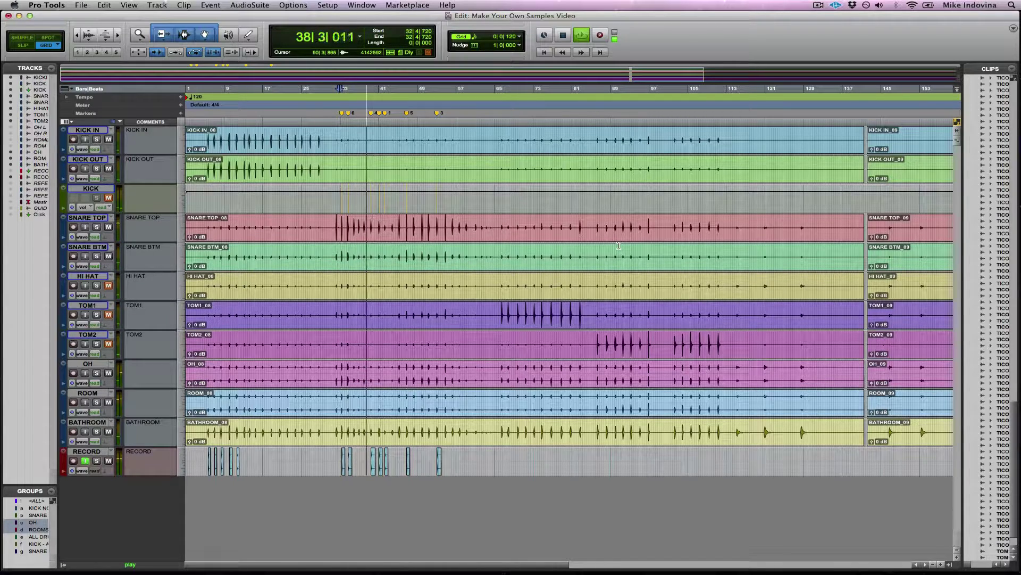
pyautogui.press('space')
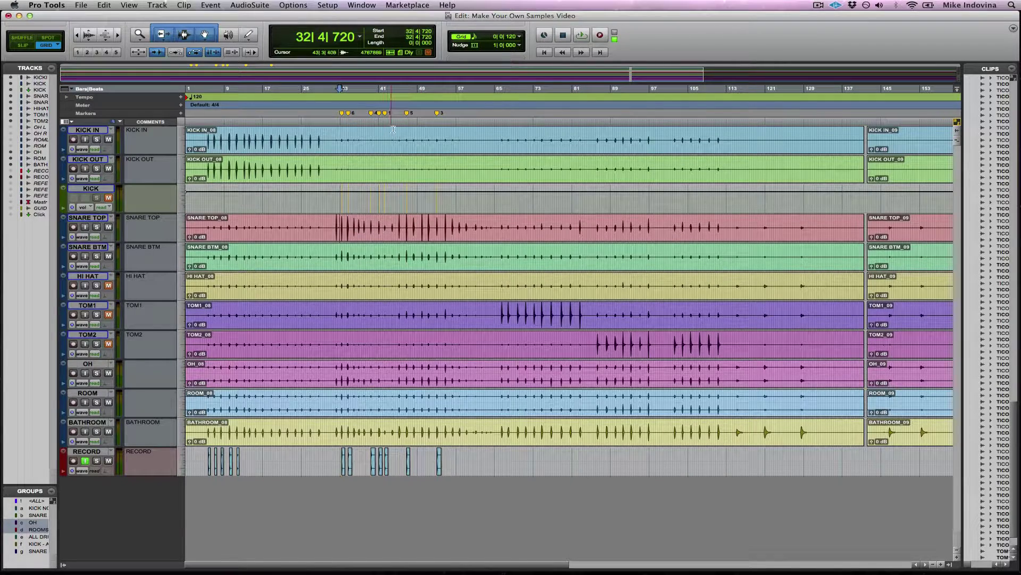
# Play back the raw snare hits starting from 31|4|480 on the SNARE TOP track
pyautogui.press('super+bracketright')
pyautogui.press('super+bracketright')
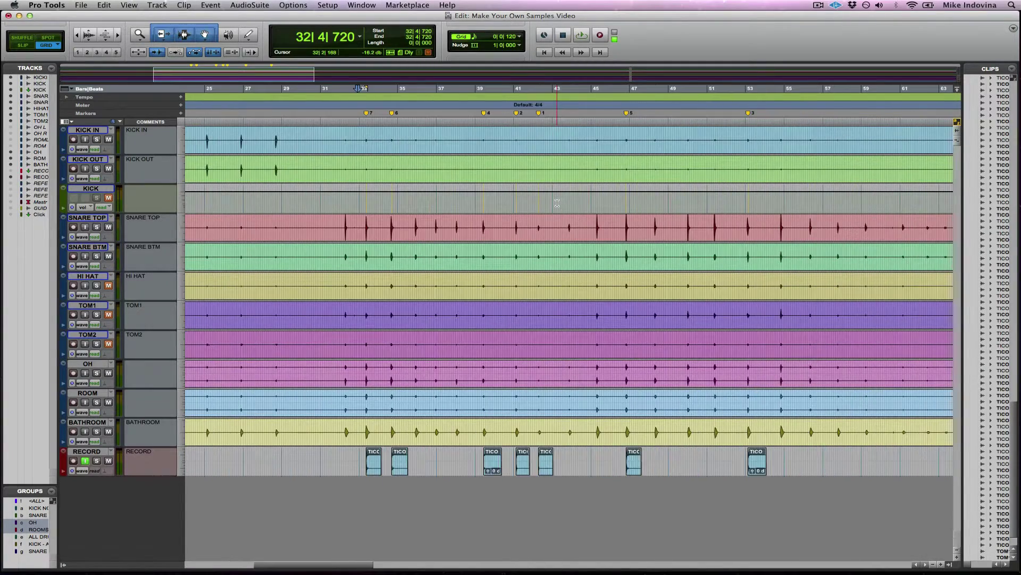
pyautogui.press('super+bracketleft')
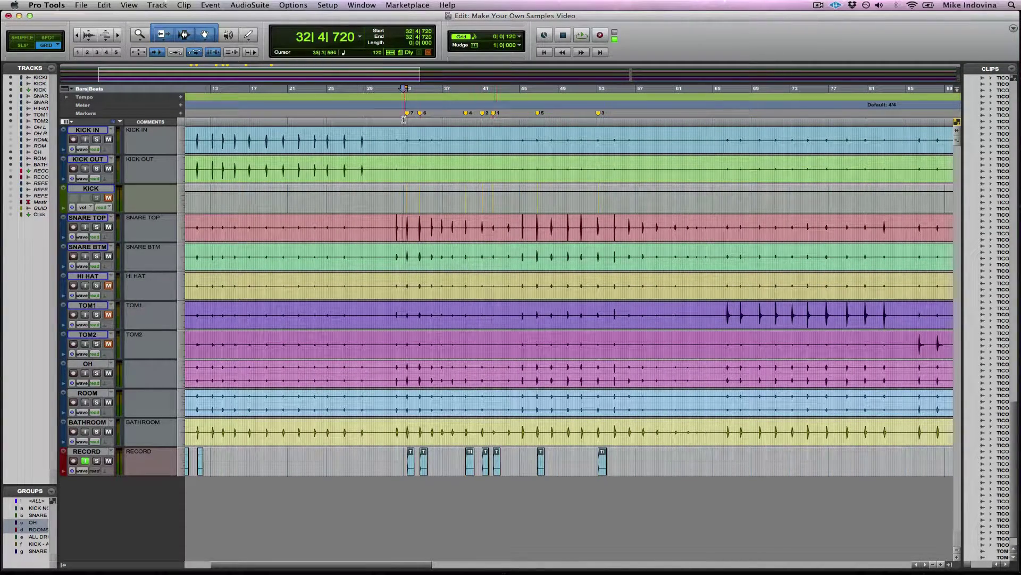
pyautogui.click(406, 225)
pyautogui.click(392, 225)
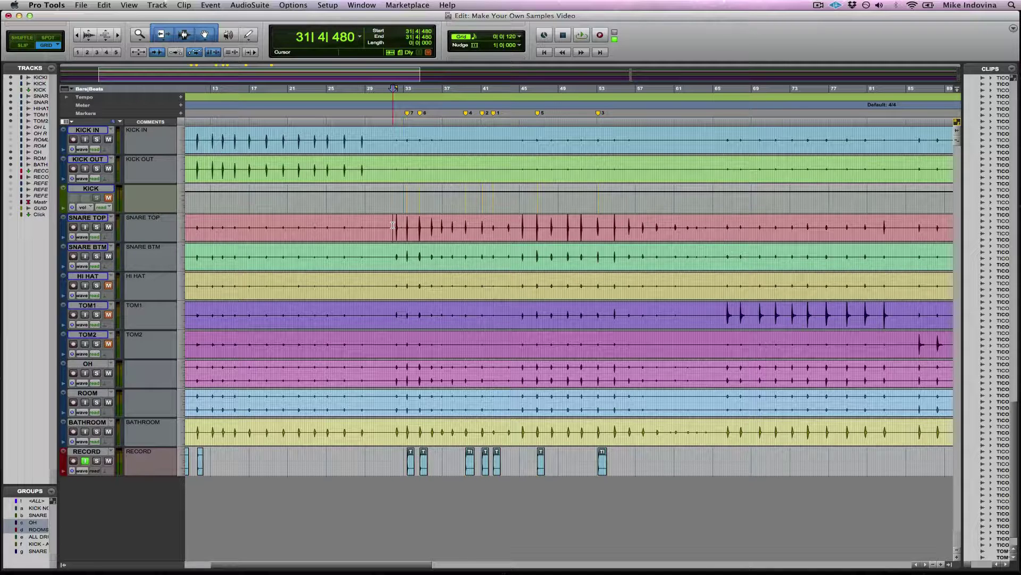
pyautogui.press('space')
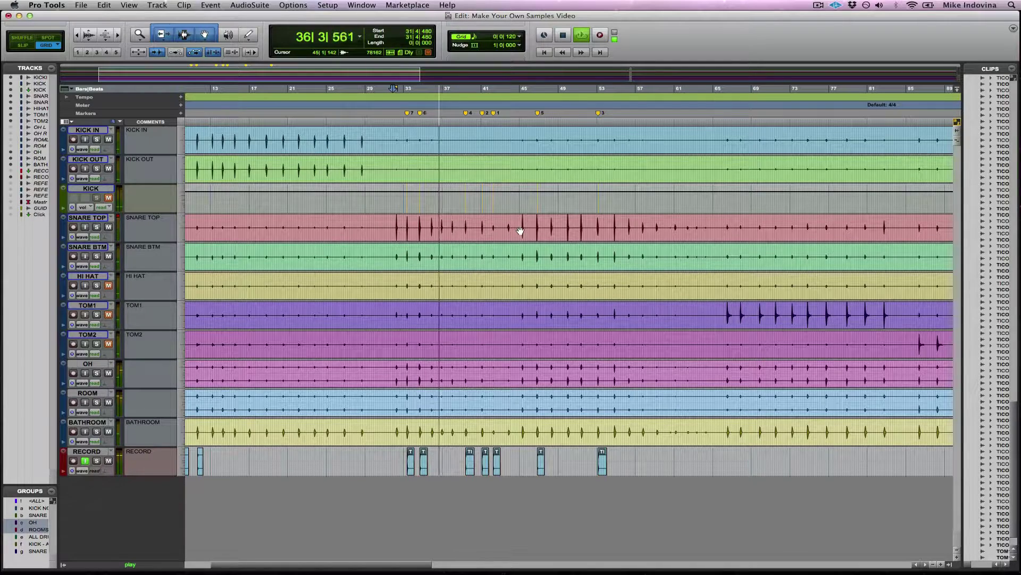
pyautogui.press('space')
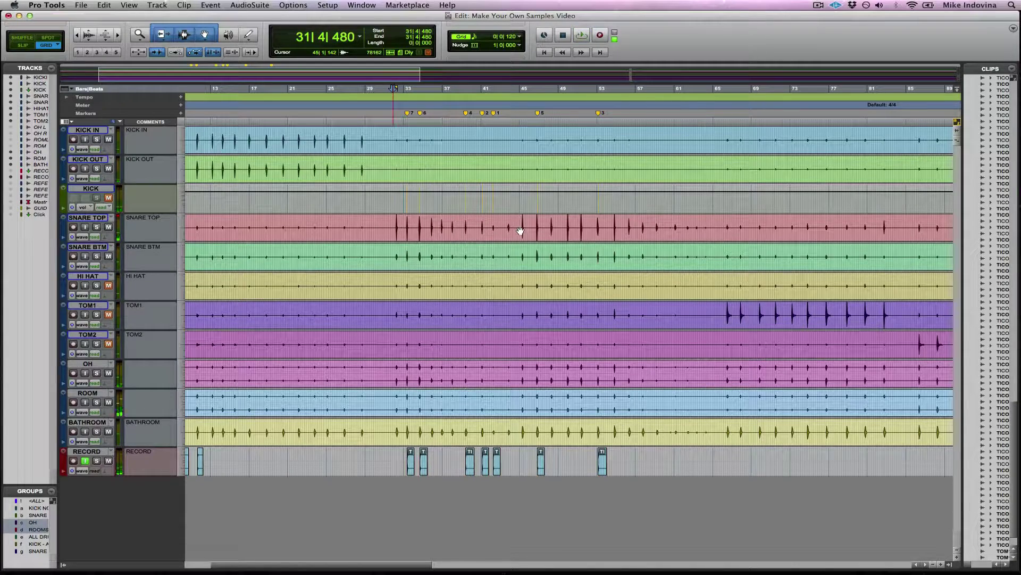
# Select the single SNARE TOP hit from 33|2|440 to 34|2|600 and play it back
pyautogui.click(403, 225)
pyautogui.click(408, 226)
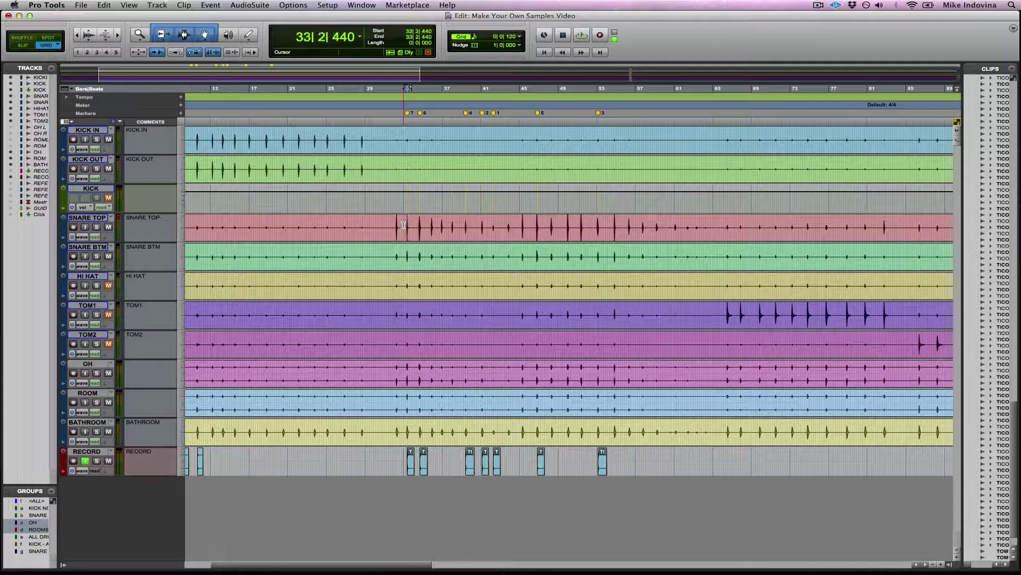
pyautogui.moveTo(407, 226); pyautogui.dragTo(417, 226)
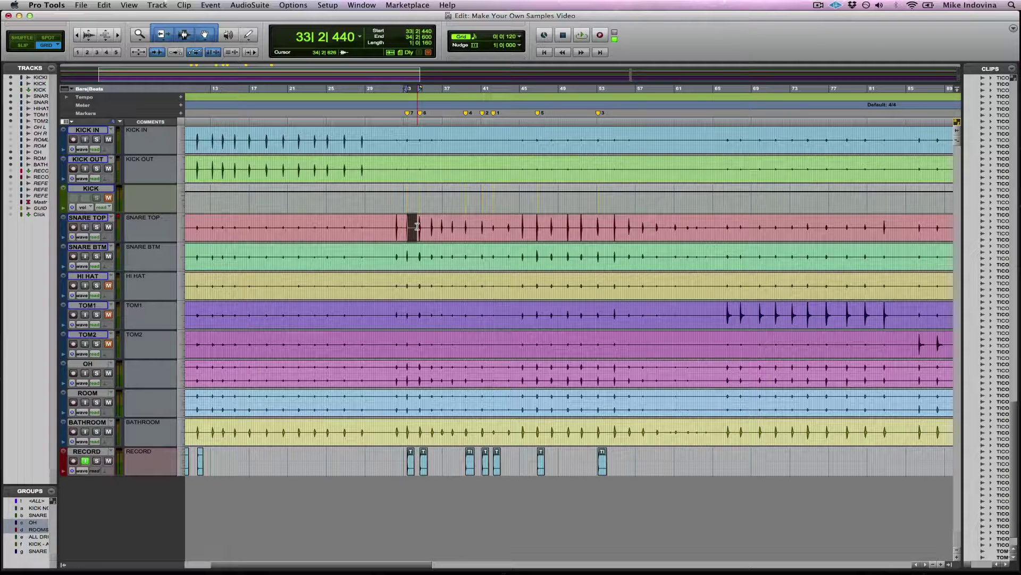
pyautogui.press('space')
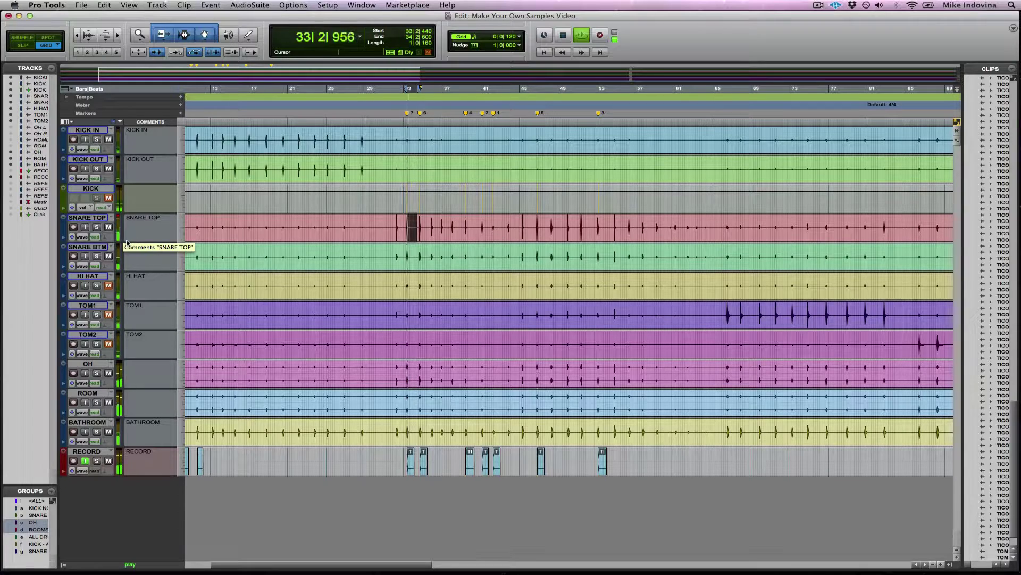
pyautogui.press('space')
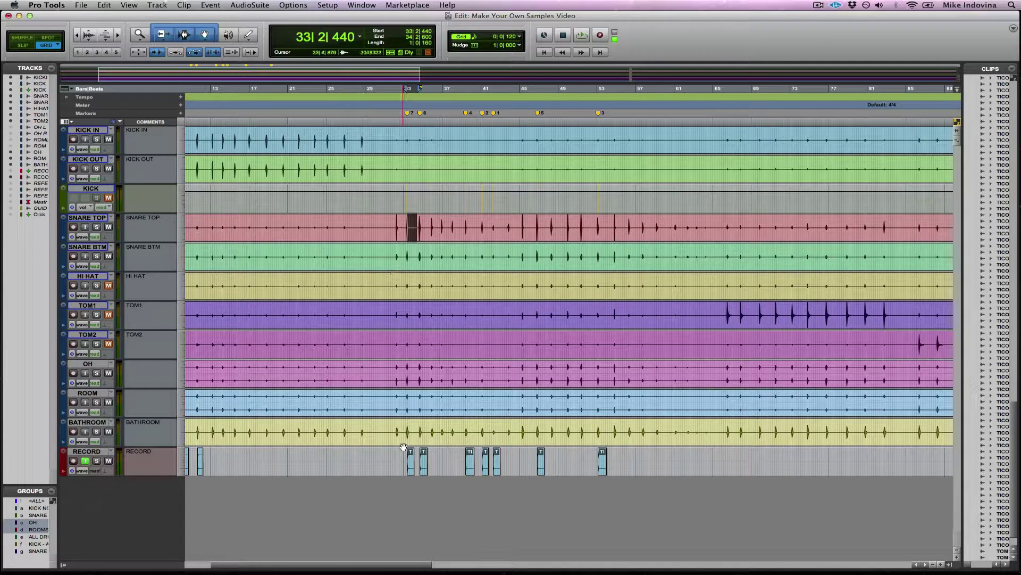
# Select the snare clip at 33|2|440 on the RECORD track, record-enable that track, and view the clip's name without changing it
pyautogui.click(412, 471)
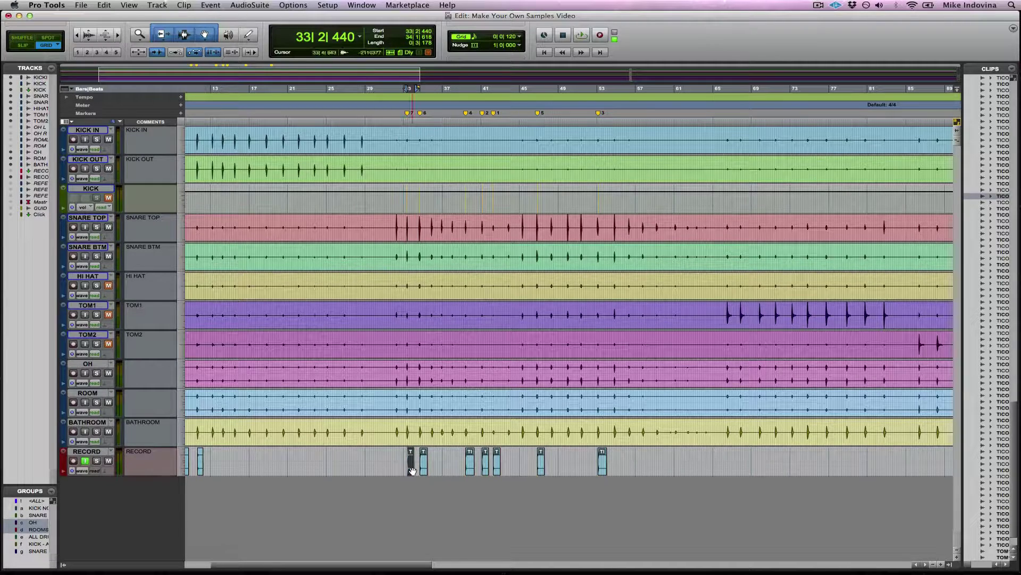
pyautogui.press('super+equal')
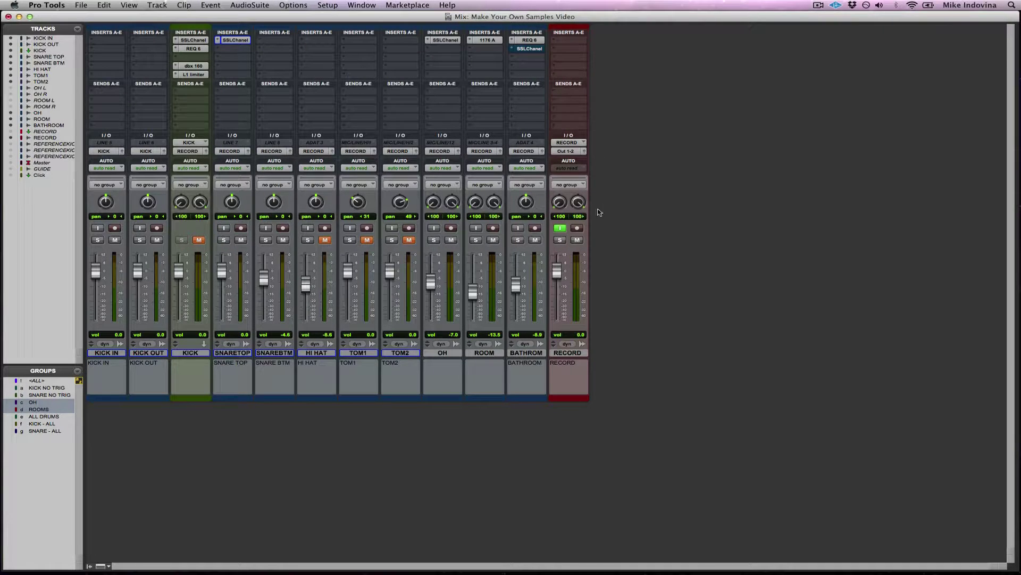
pyautogui.click(578, 228)
pyautogui.press('super+equal')
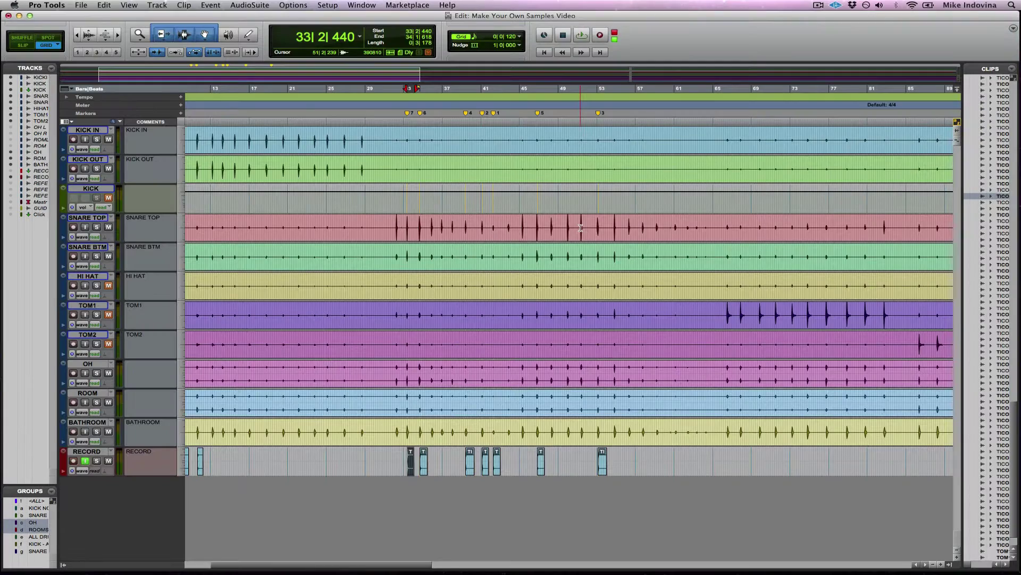
pyautogui.doubleClick(413, 469)
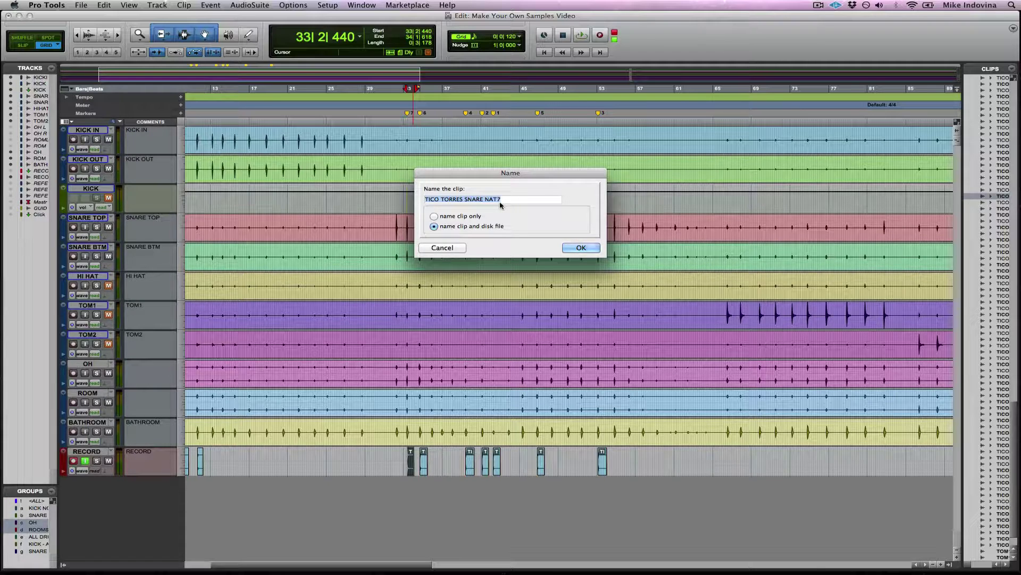
pyautogui.click(462, 250)
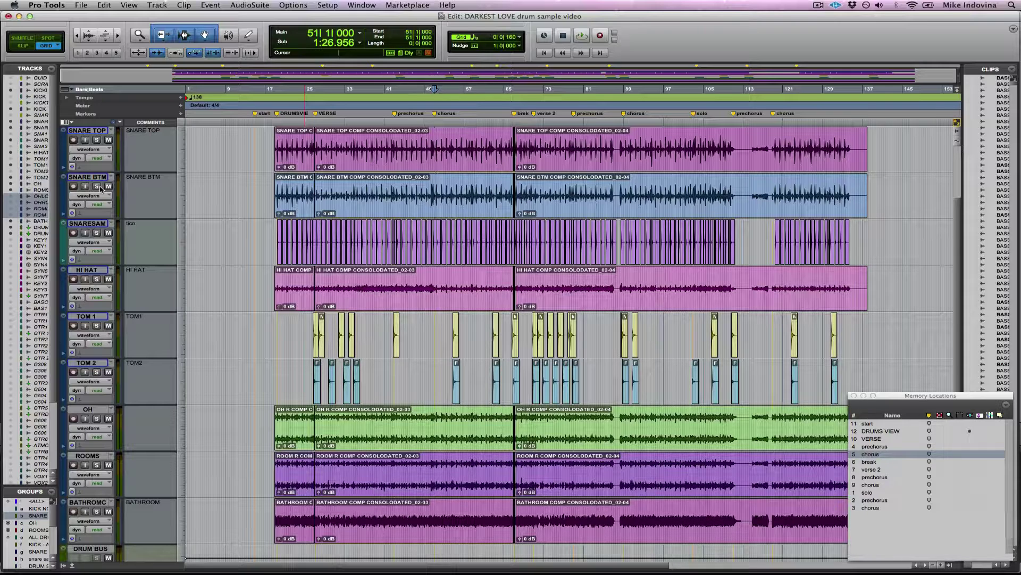
# In the DARKEST LOVE drum sample video session, play the drums from the VERSE marker and the first chorus marker
pyautogui.click(893, 439)
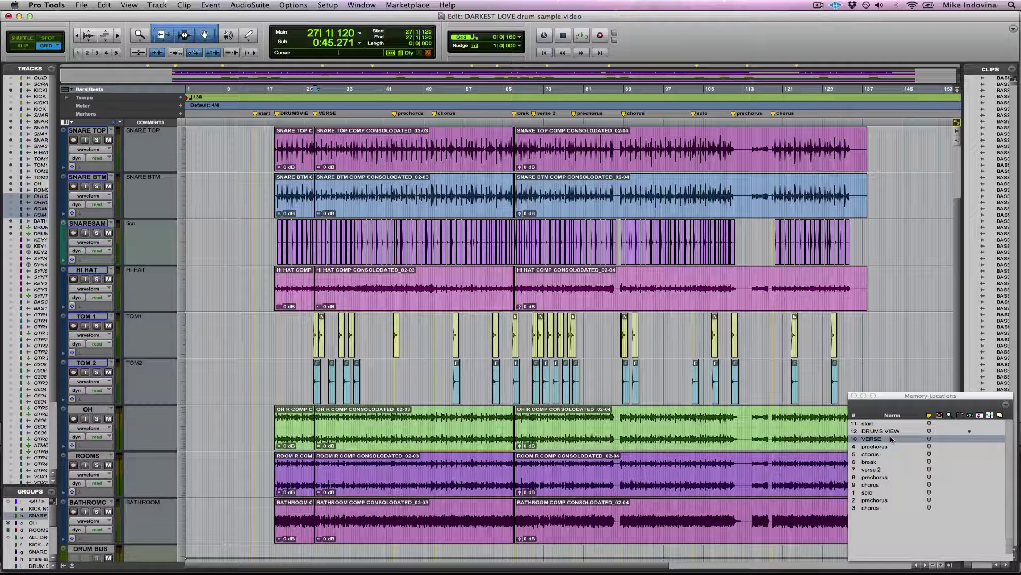
pyautogui.press('space')
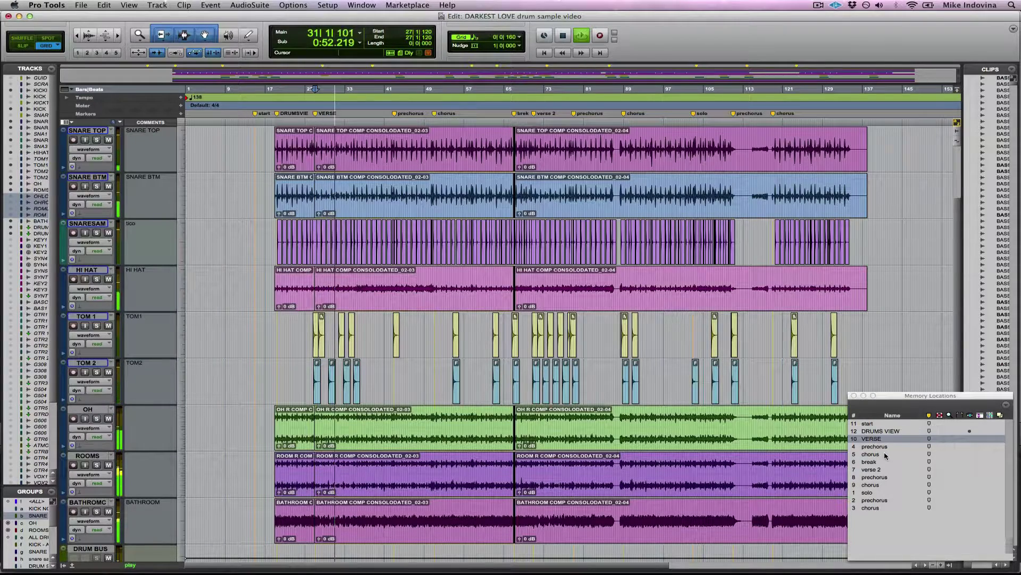
pyautogui.click(885, 454)
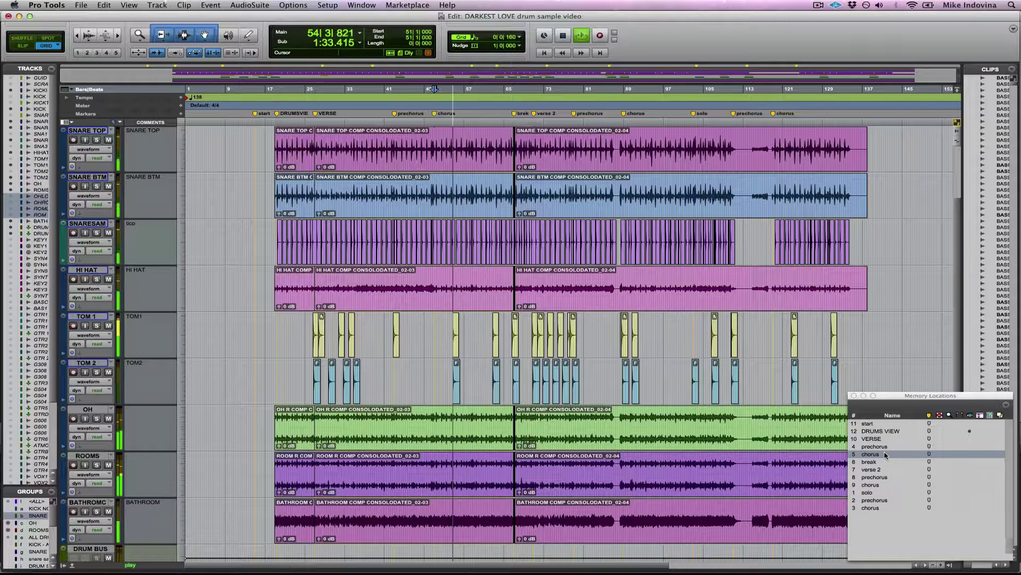
pyautogui.press('space')
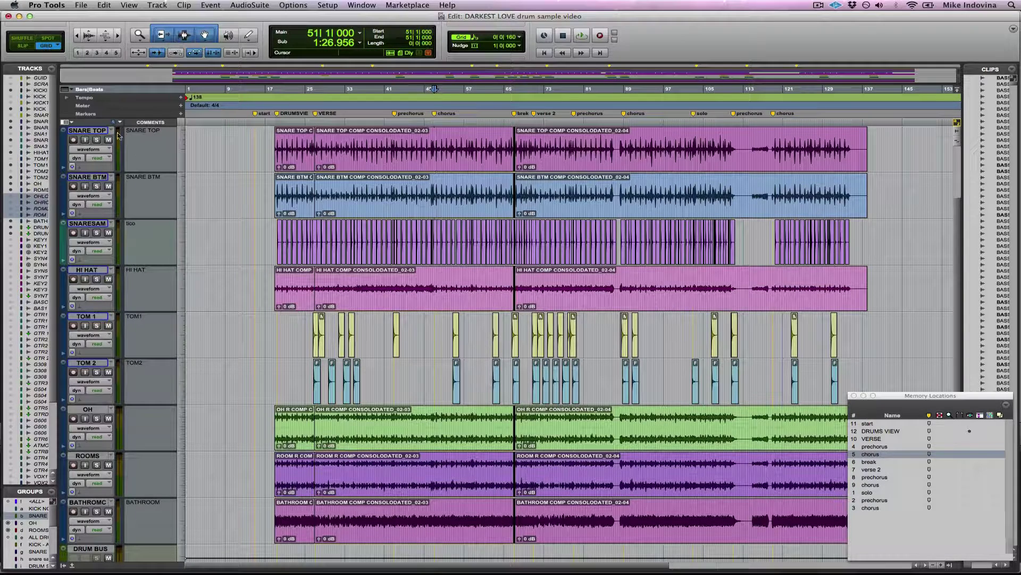
# Solo the grouped SNARE TOP and SNARE BTM tracks and play them from the chorus
pyautogui.click(96, 140)
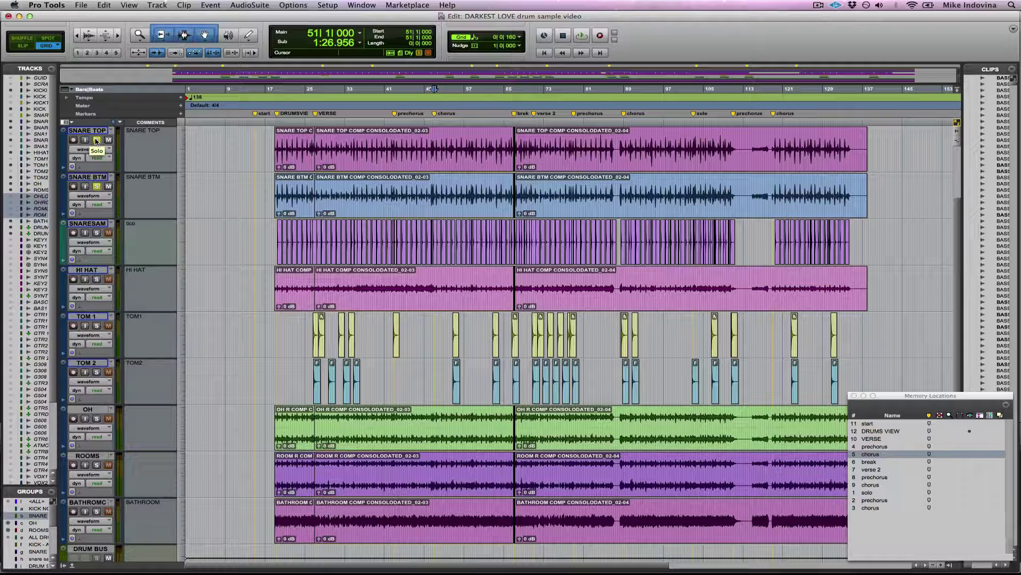
pyautogui.press('space')
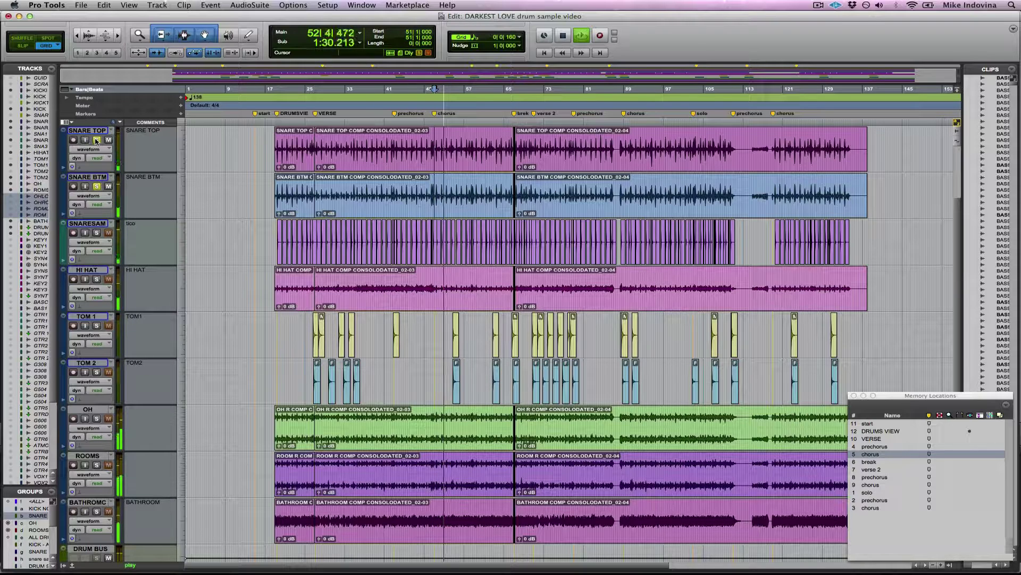
pyautogui.press('space')
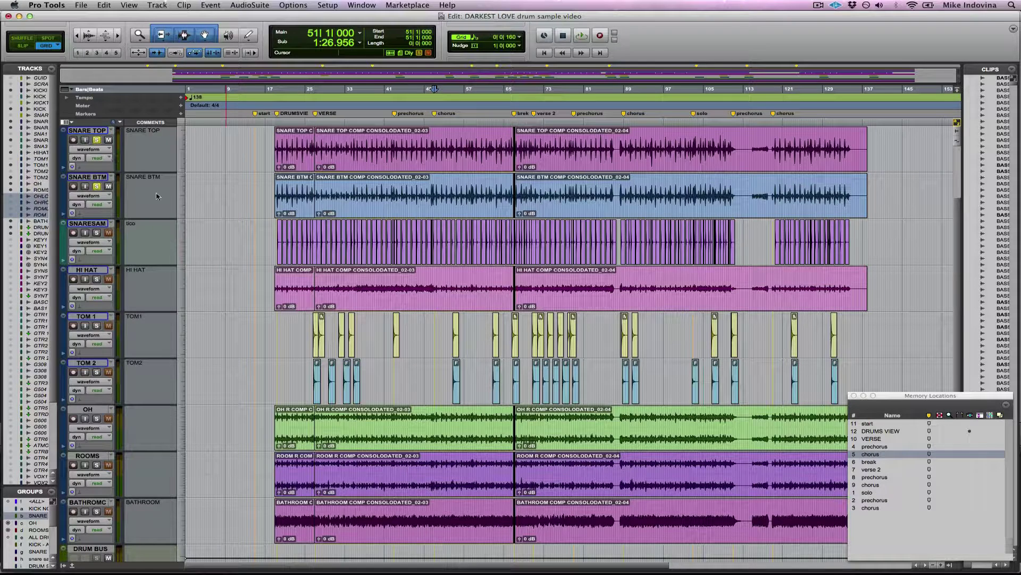
# Examine the sample clips at the start of the SNARESAM track against the live snare hits, and select the first sample clip
pyautogui.click(279, 239)
pyautogui.press('super+bracketright')
pyautogui.press('super+bracketright')
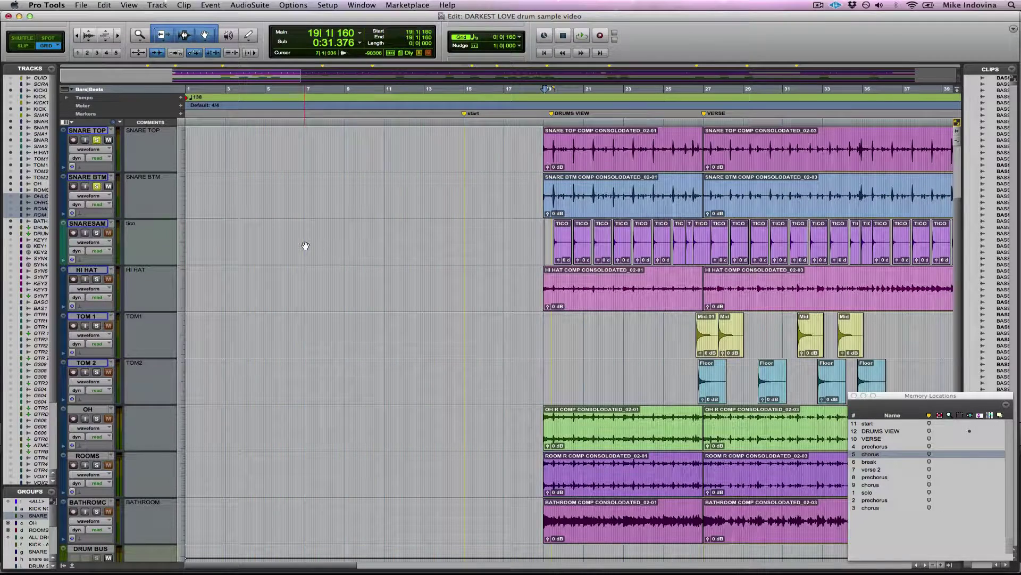
pyautogui.click(553, 192)
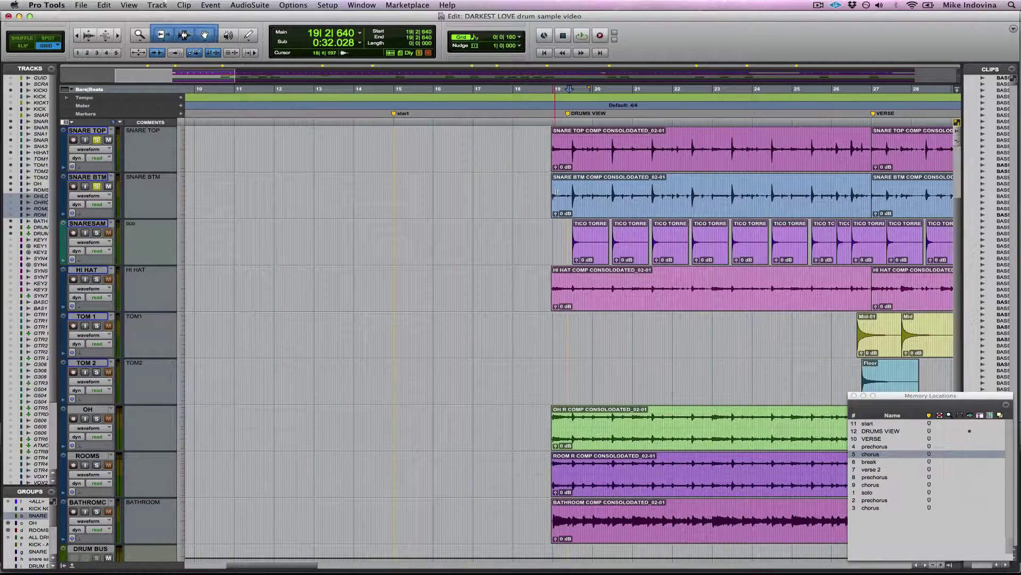
pyautogui.scroll(-5, 661, 256)
pyautogui.press('super+bracketright')
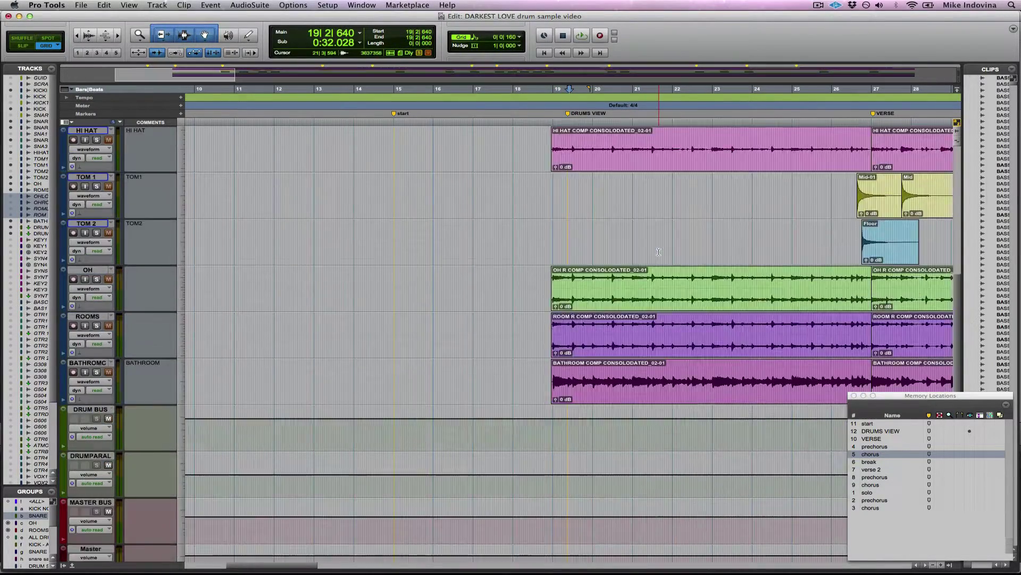
pyautogui.scroll(3, 661, 256)
pyautogui.click(588, 230)
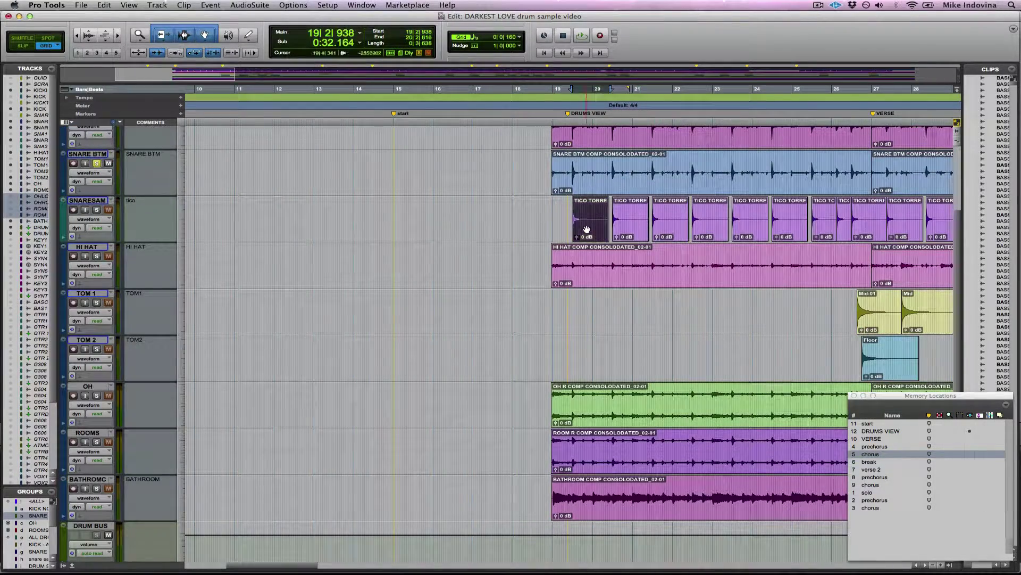
pyautogui.press('super+bracketleft')
pyautogui.press('super+bracketleft')
pyautogui.press('super+bracketleft')
pyautogui.press('super+bracketleft')
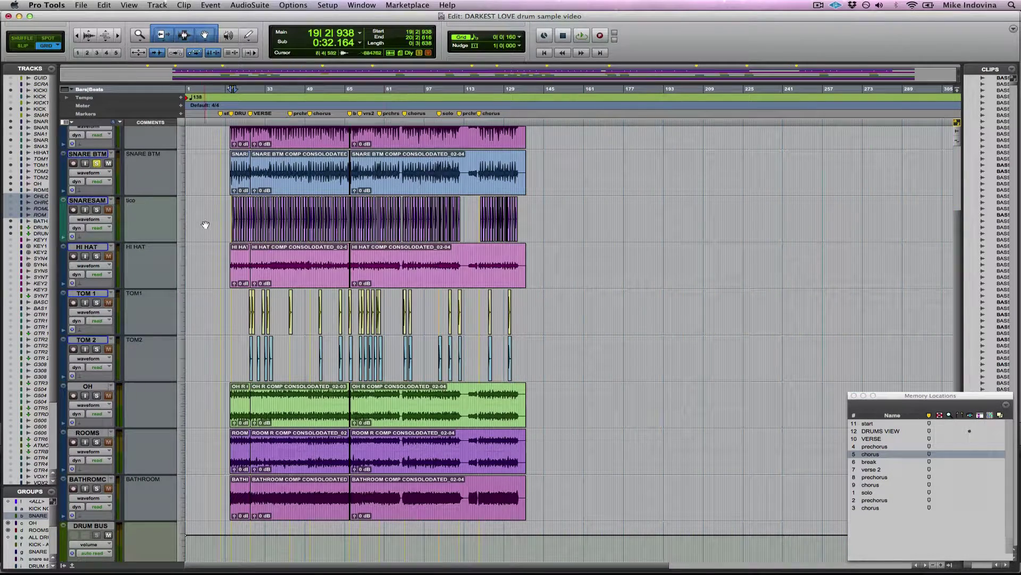
# Clear the solo on the live snare tracks and audition the SNARESAM track soloed from its first clip
pyautogui.click(96, 163)
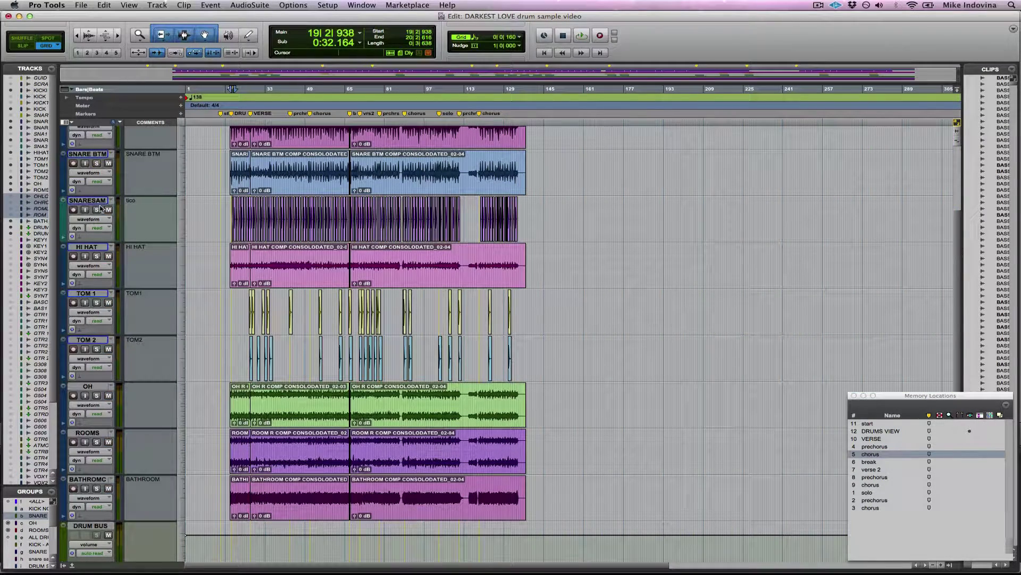
pyautogui.click(97, 209)
pyautogui.press('space')
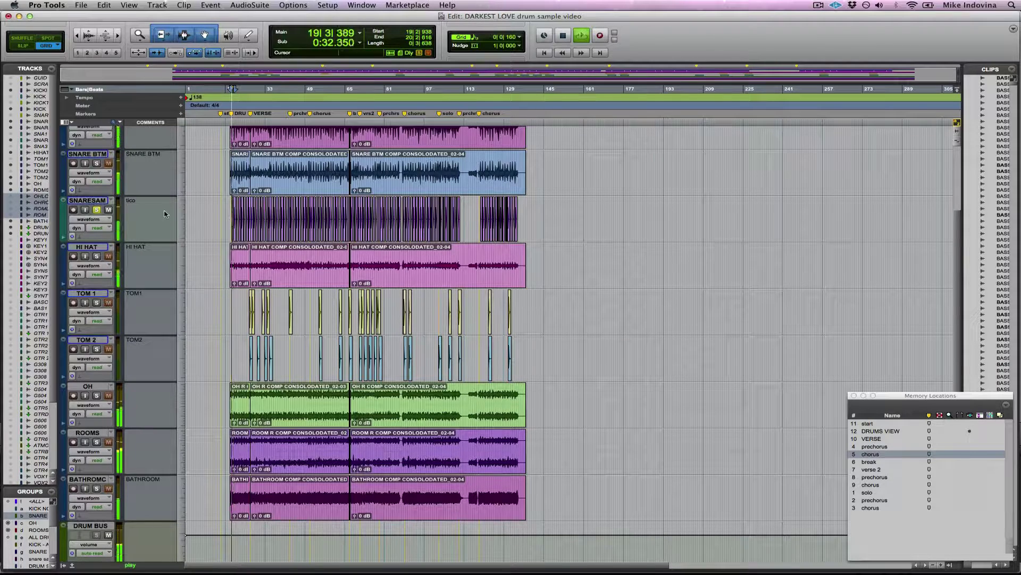
pyautogui.click(96, 210)
pyautogui.press('space')
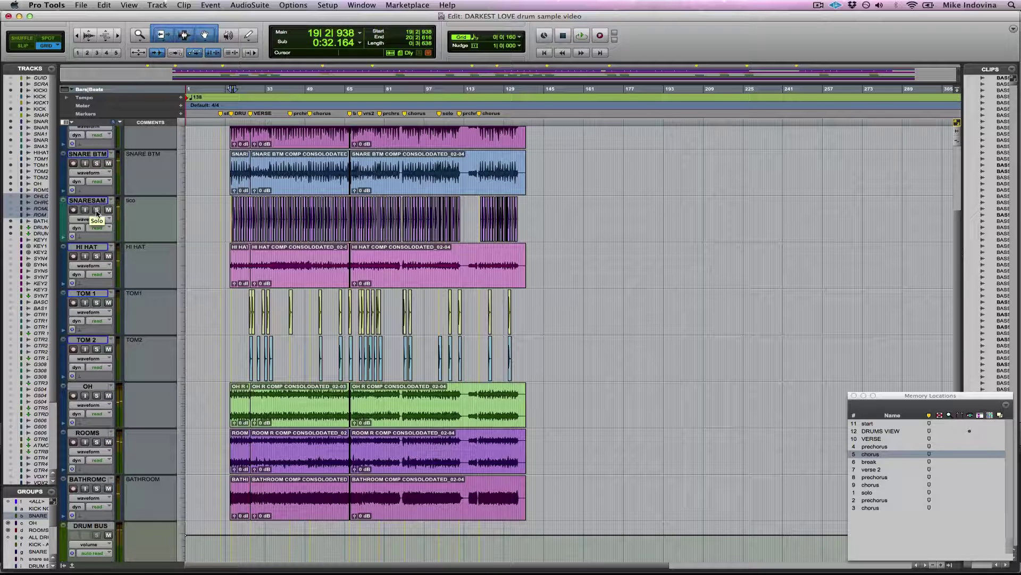
# Mute the SNARESAM track and play the full drum kit from 21|3|000 with the Mix window open
pyautogui.click(109, 209)
pyautogui.click(236, 293)
pyautogui.press('space')
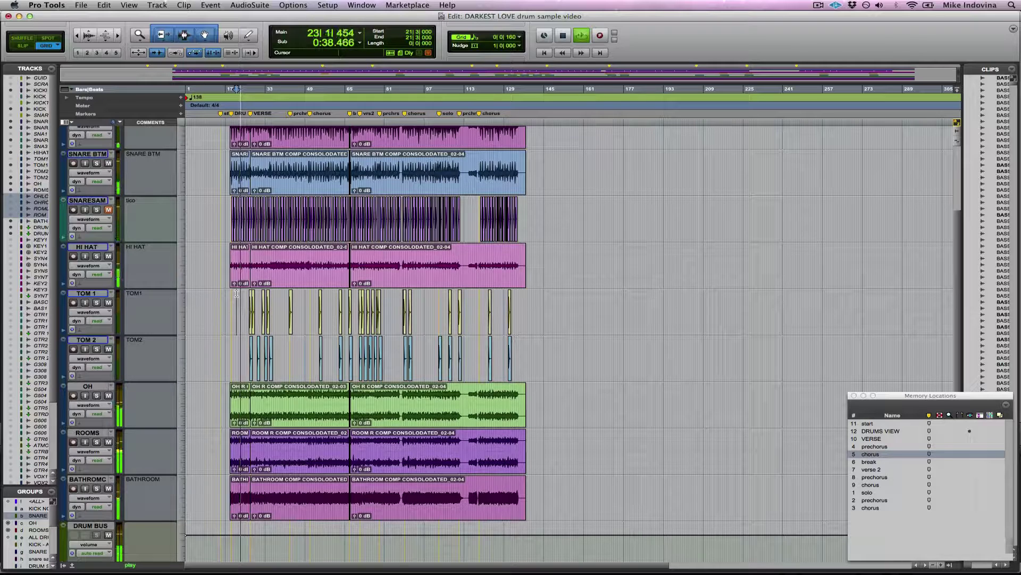
pyautogui.press('super+equal')
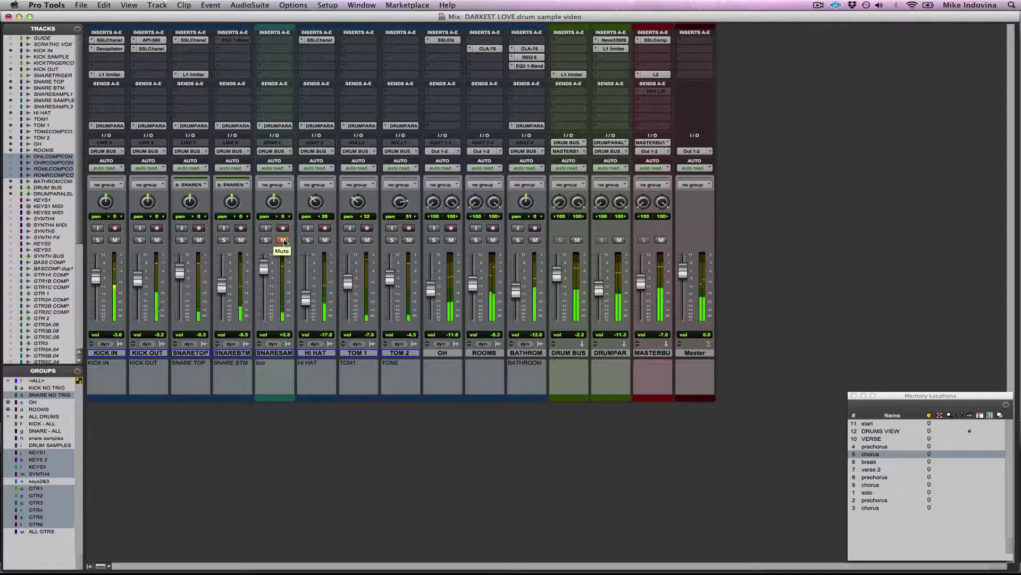
# Toggle the SNARESAM mute during playback to compare the kit with and without samples, leaving the track unmuted
pyautogui.click(283, 240)
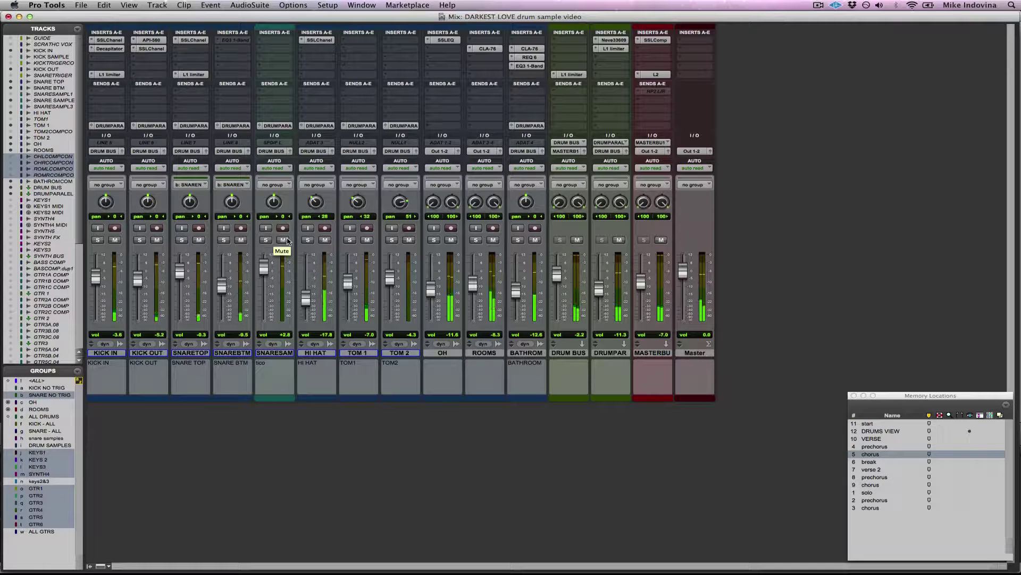
pyautogui.click(284, 240)
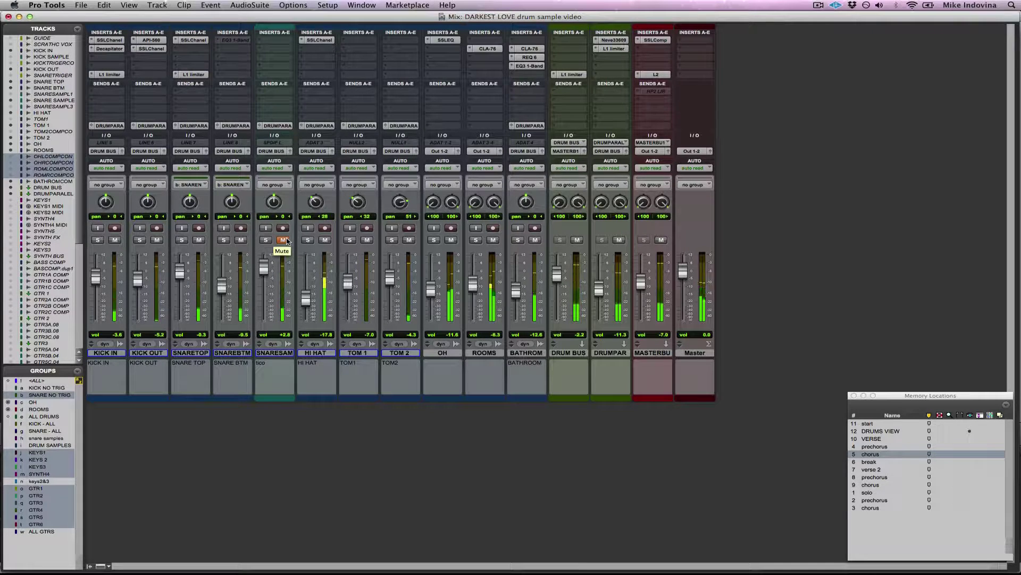
pyautogui.click(286, 241)
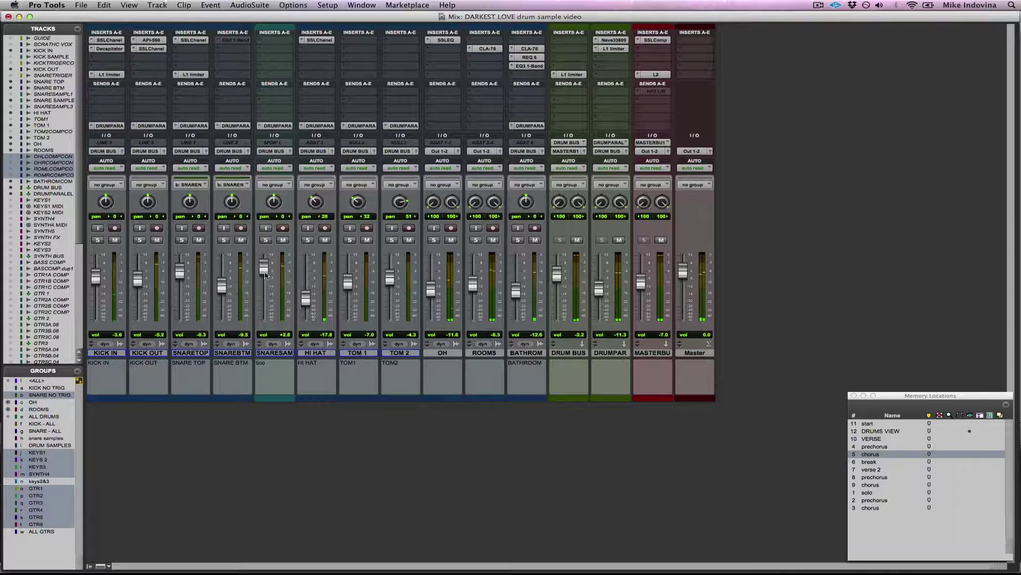
# Try the SNARESAM volume at 12.0, set it to +1.8, and compare the playing kit with that track muted and unmuted
pyautogui.moveTo(265, 275); pyautogui.dragTo(268, 258)
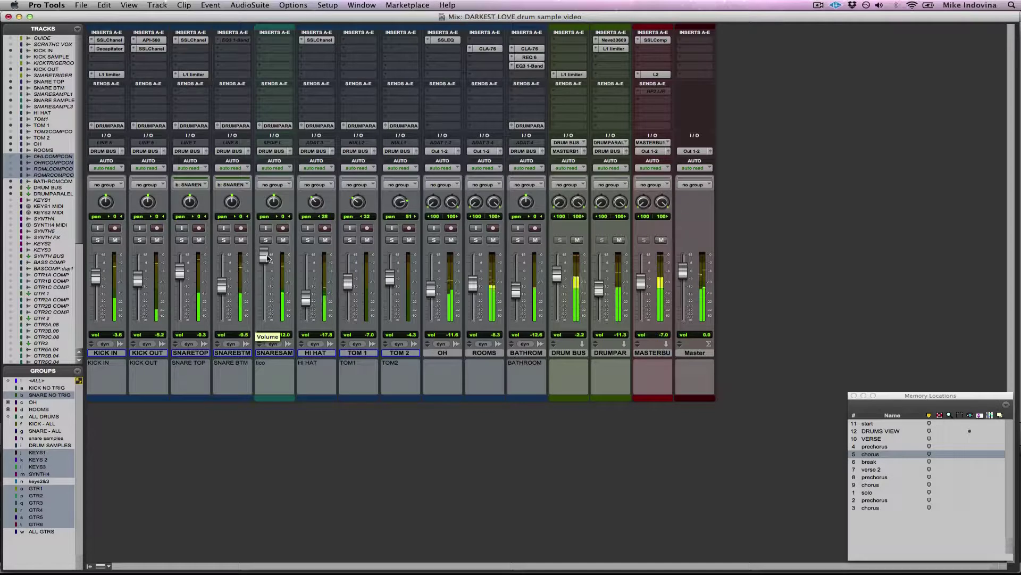
pyautogui.moveTo(269, 259); pyautogui.dragTo(266, 272)
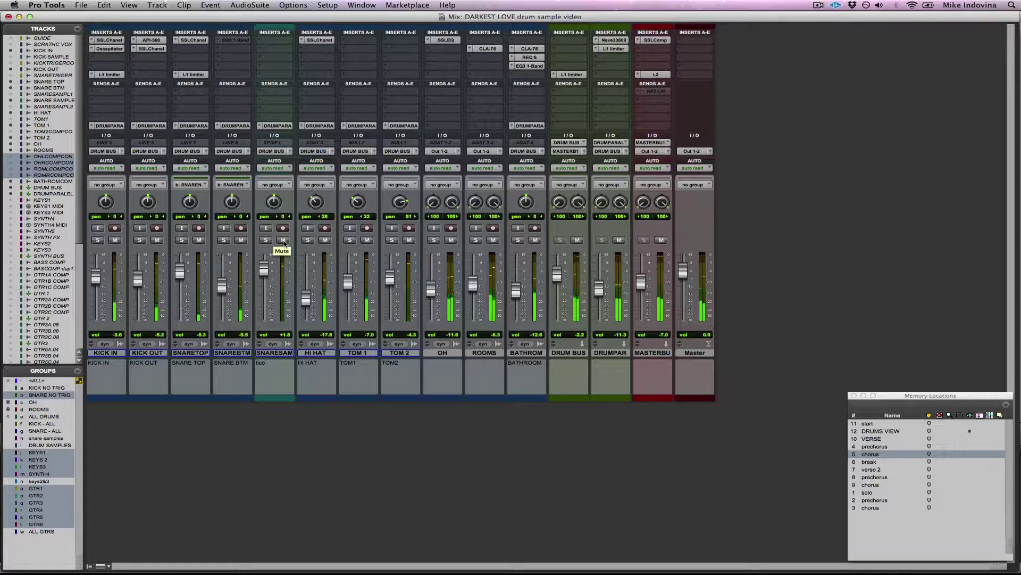
pyautogui.click(283, 240)
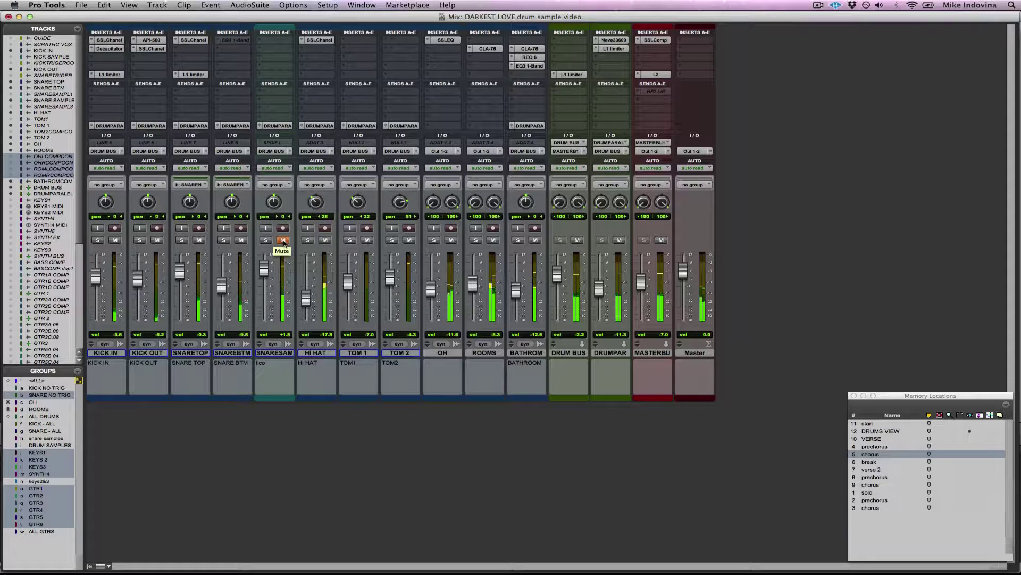
pyautogui.click(283, 239)
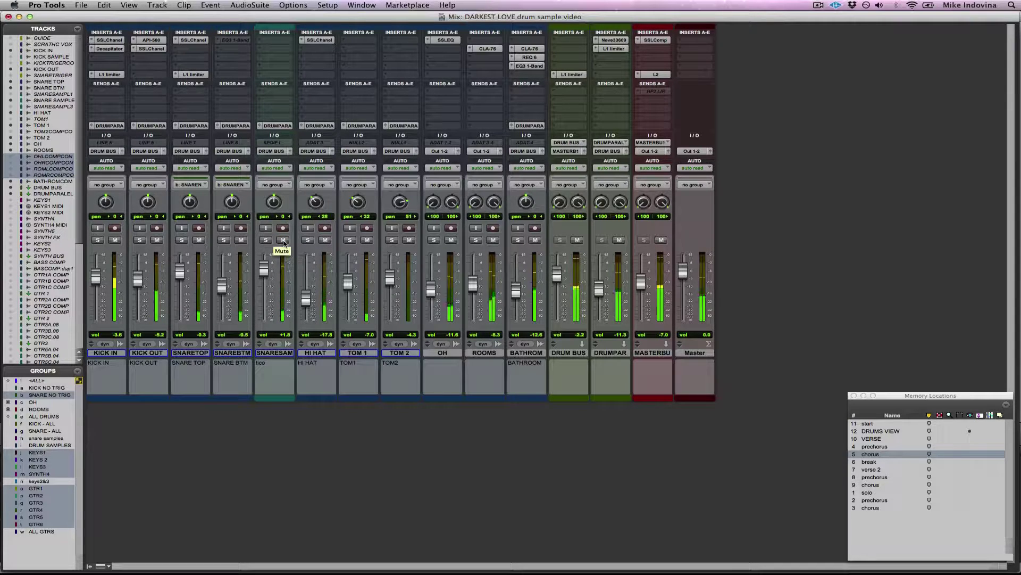